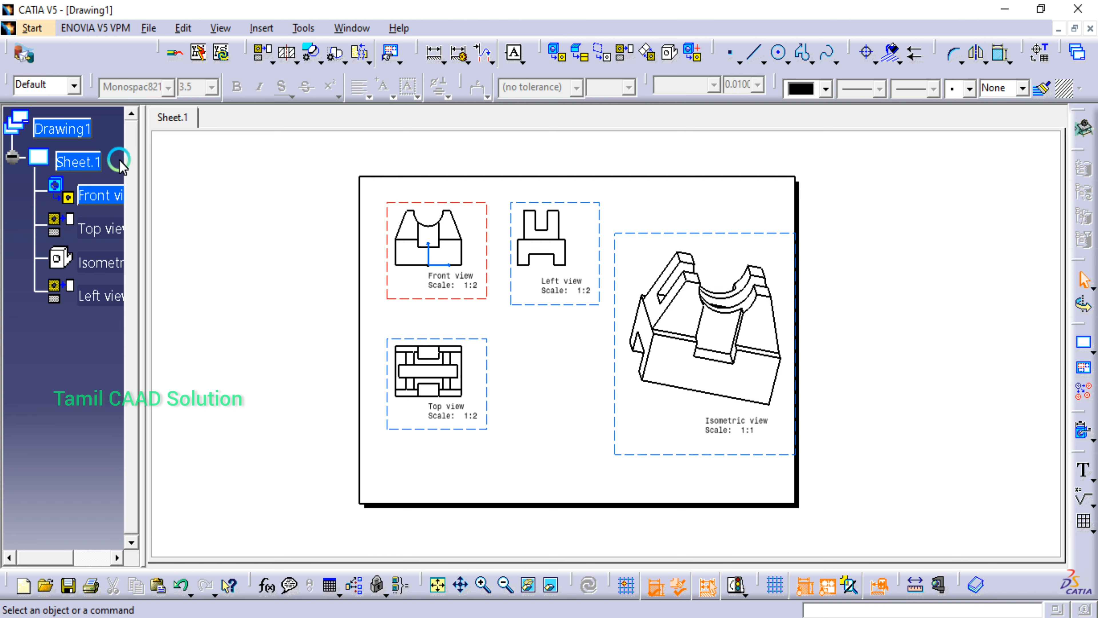
Step: Start inserting a picture into the drawing and list all file types in the TCS Logo folder
{"action": "left_click", "coordinate": [261, 28]}
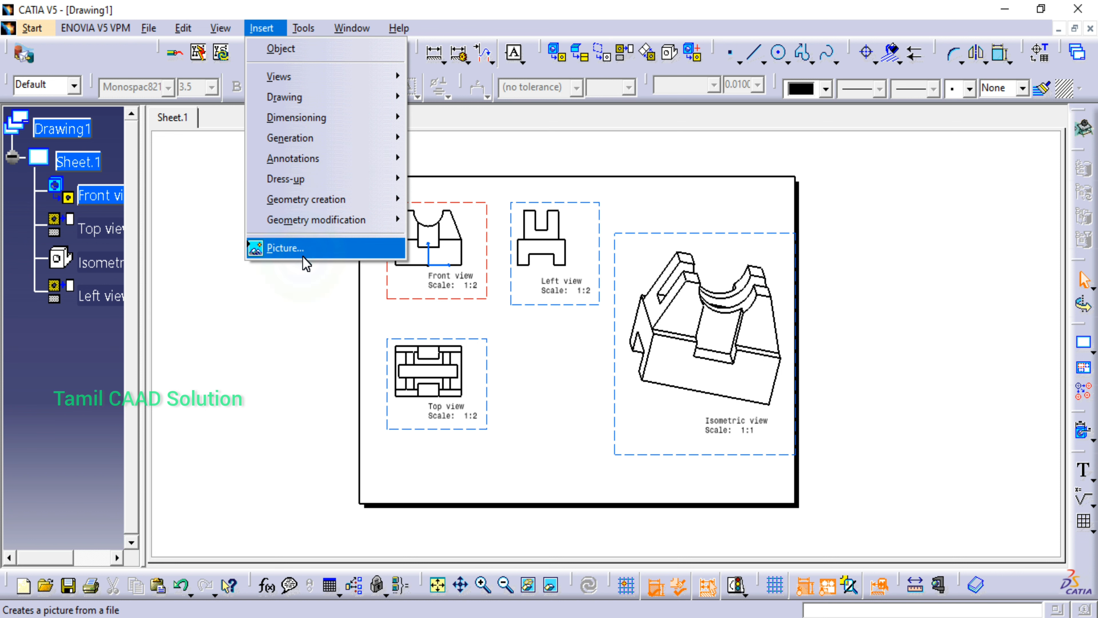
{"action": "left_click", "coordinate": [302, 255]}
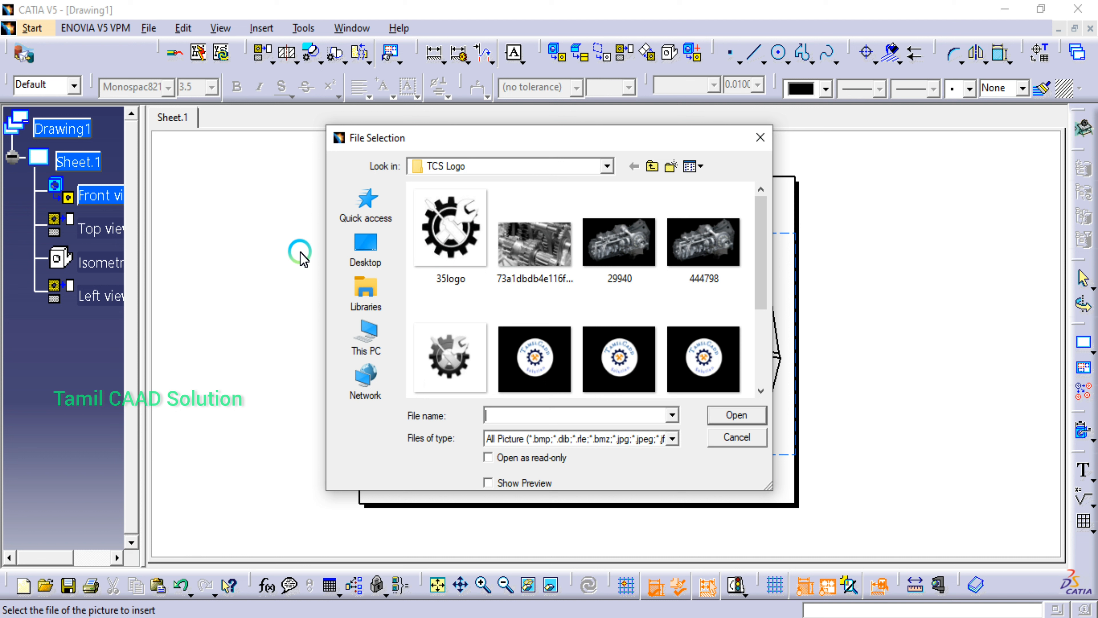
{"action": "left_click", "coordinate": [606, 168]}
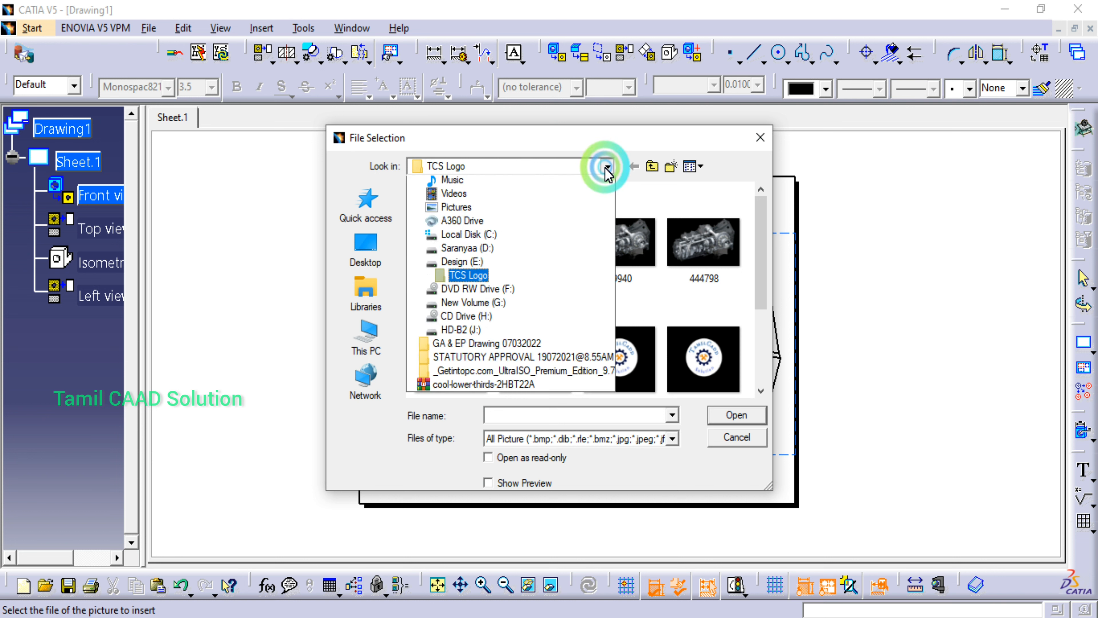
{"action": "left_click", "coordinate": [697, 208]}
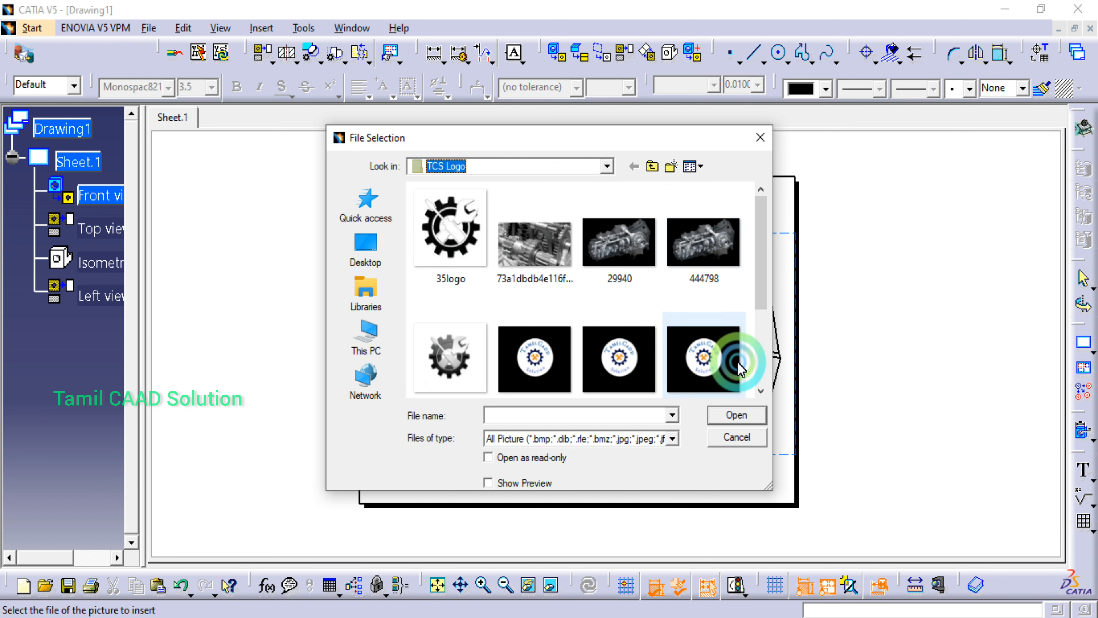
{"action": "left_click_drag", "start_coordinate": [763, 299], "coordinate": [767, 373]}
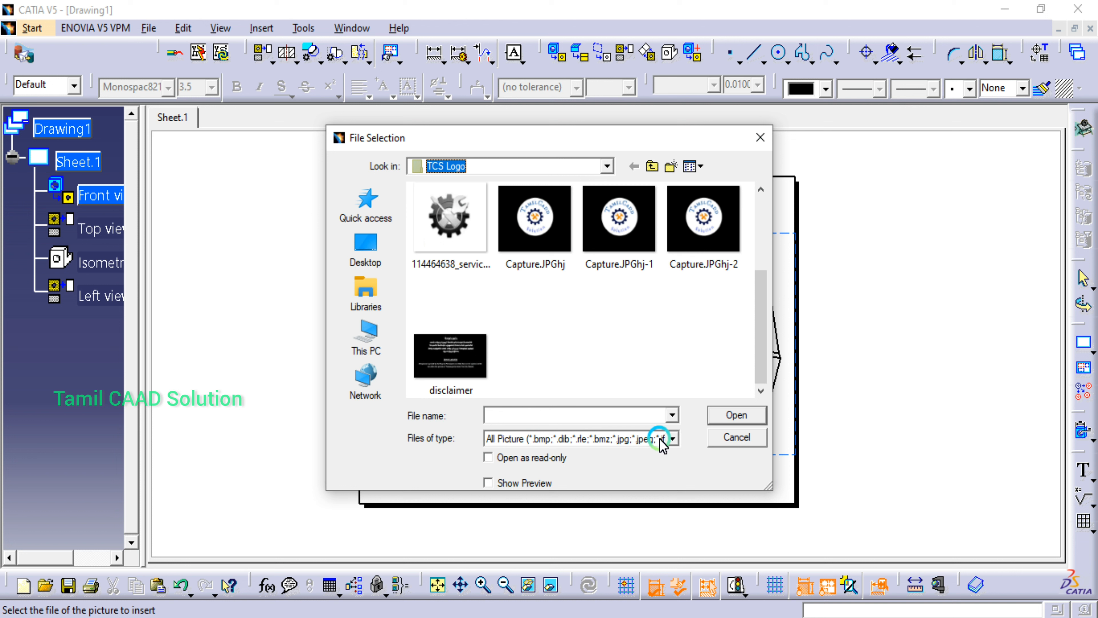
{"action": "left_click", "coordinate": [671, 438]}
{"action": "left_click", "coordinate": [517, 453]}
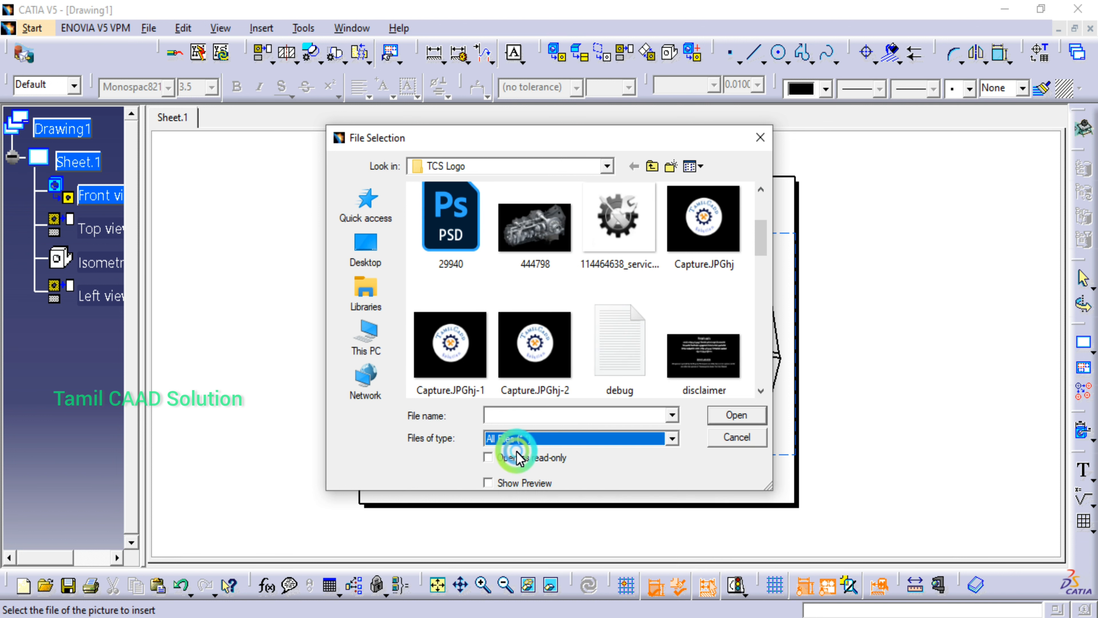
{"action": "left_click_drag", "start_coordinate": [761, 229], "coordinate": [760, 369]}
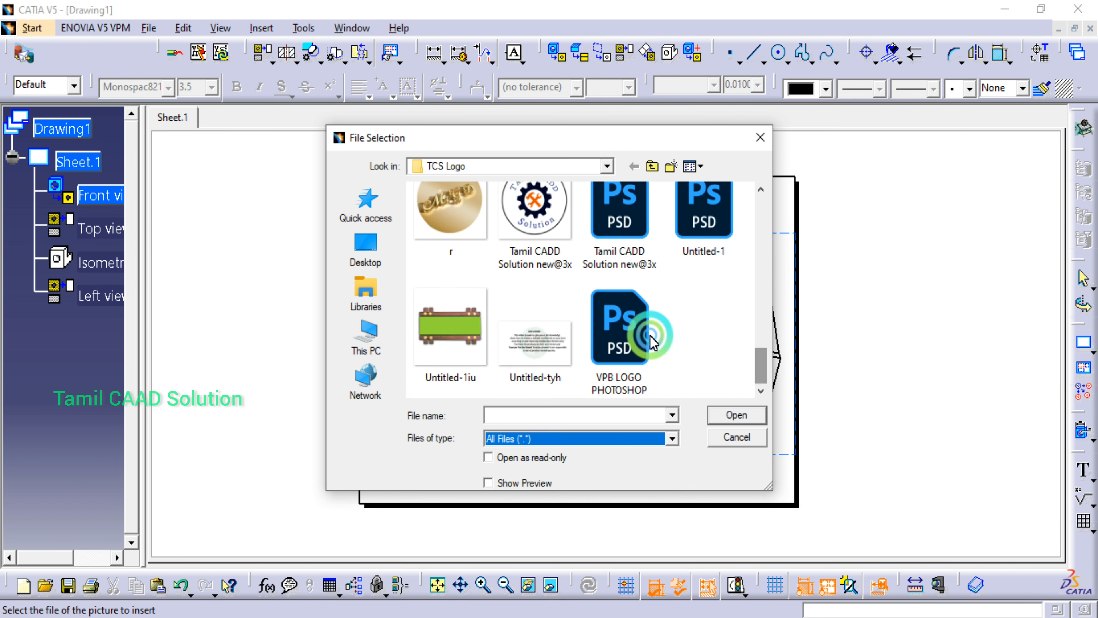
Step: Insert the PNG logo Tamil CADD Solution new@3x to the right of the drawing sheet
{"action": "left_click", "coordinate": [525, 236]}
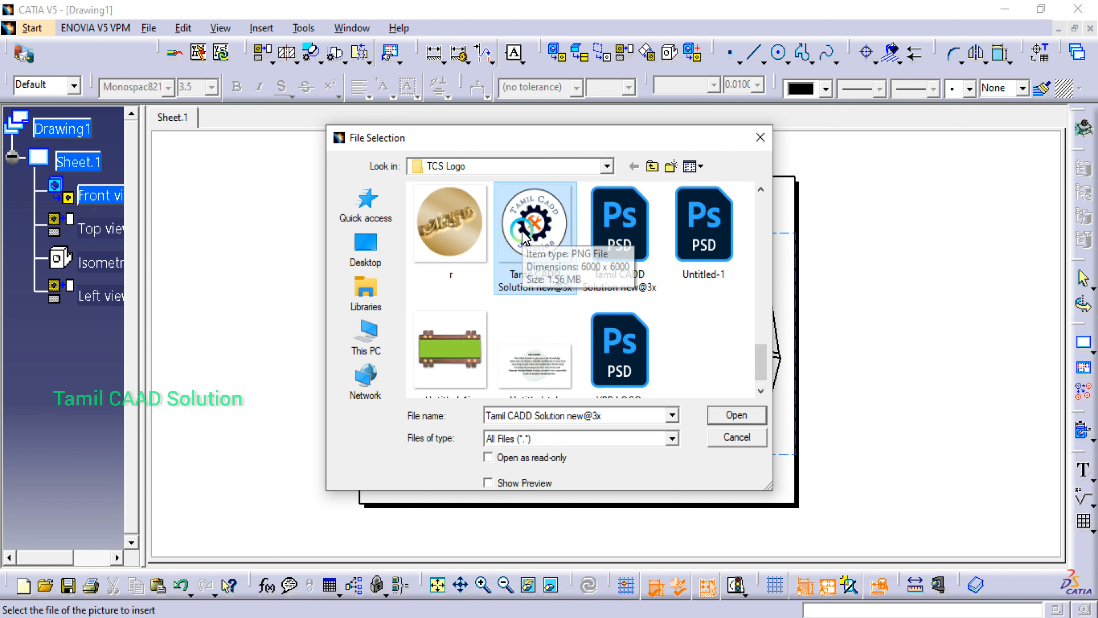
{"action": "left_click", "coordinate": [750, 416]}
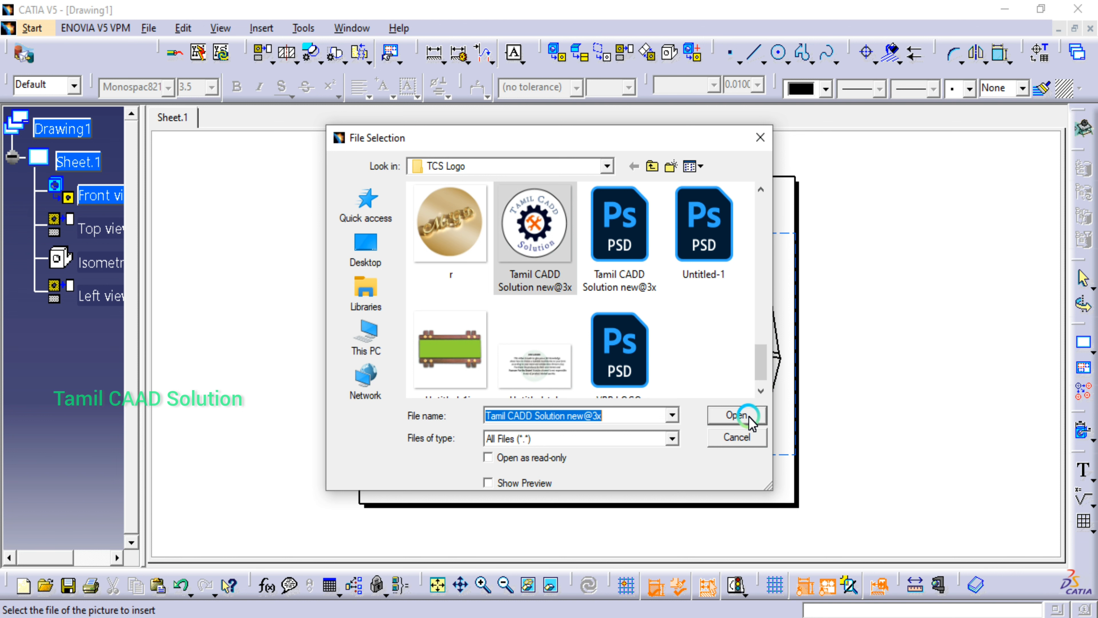
{"action": "left_click", "coordinate": [737, 415]}
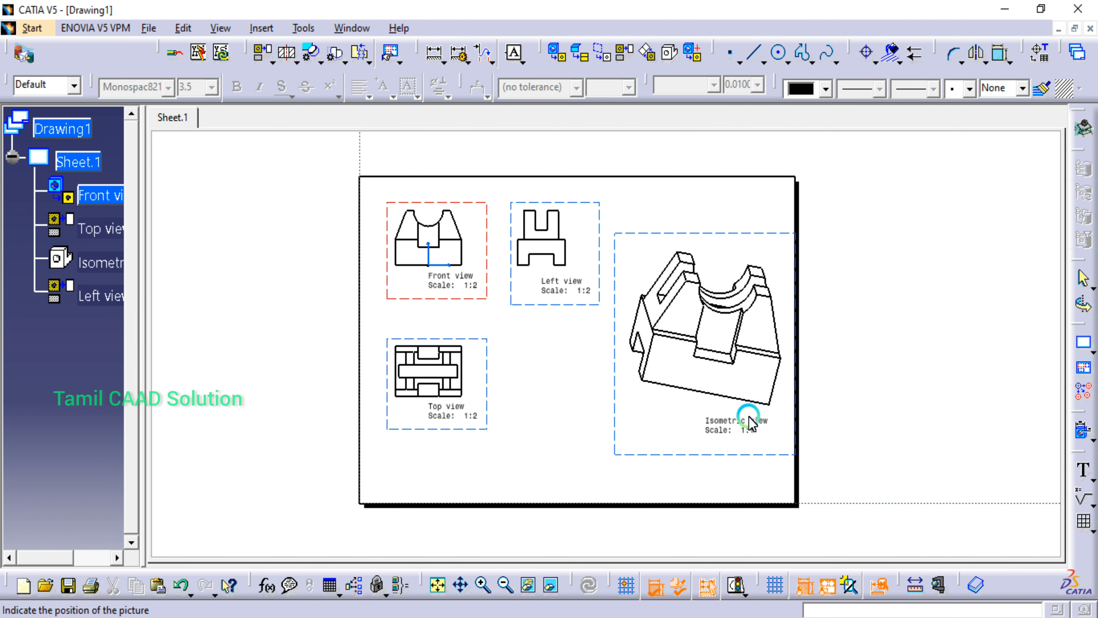
{"action": "left_click", "coordinate": [875, 406]}
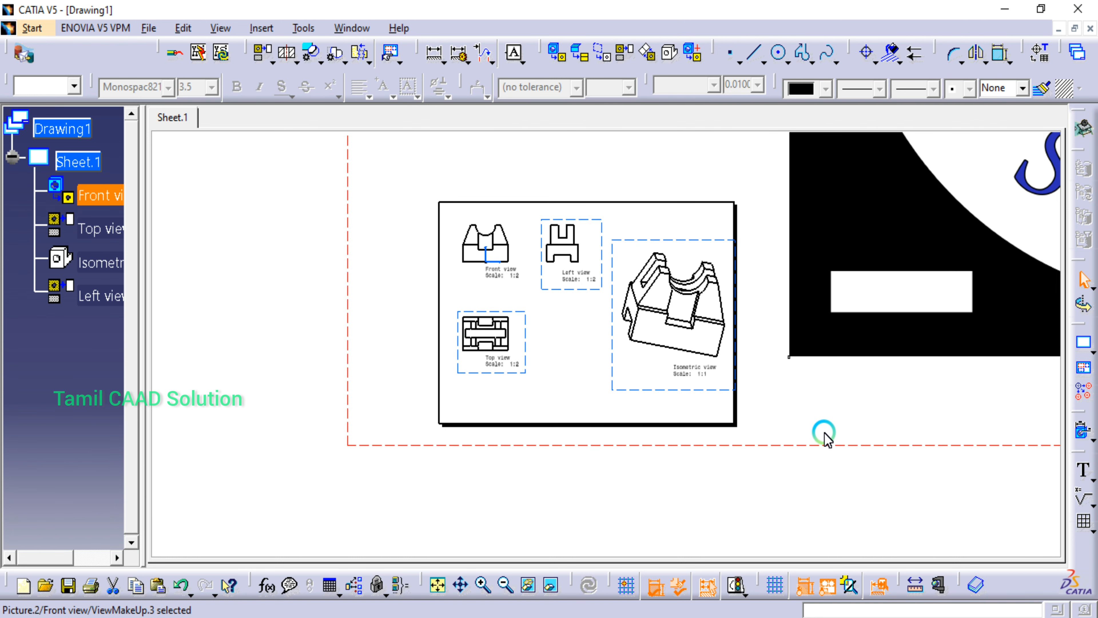
Step: Open the inserted logo in the image editor, zoom its preview out to 1:32 and close the editor
{"action": "middle_click_drag", "start_coordinate": [843, 414], "coordinate": [792, 561], "text": "ctrl"}
{"action": "middle_click_drag", "start_coordinate": [740, 446], "coordinate": [671, 493]}
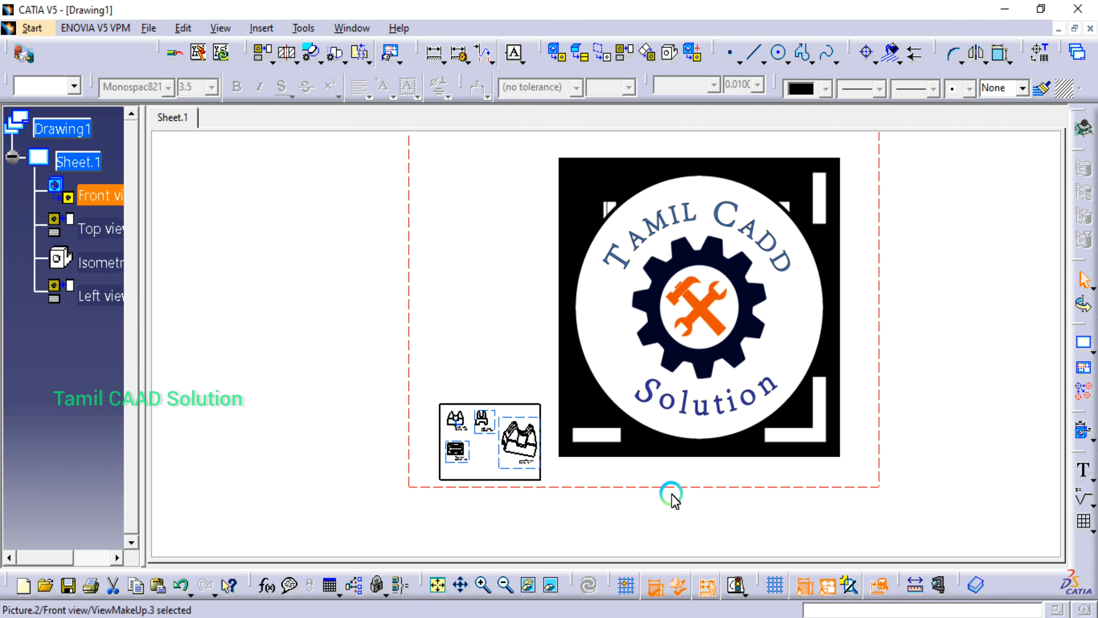
{"action": "left_click", "coordinate": [574, 451]}
{"action": "double_click", "coordinate": [559, 457]}
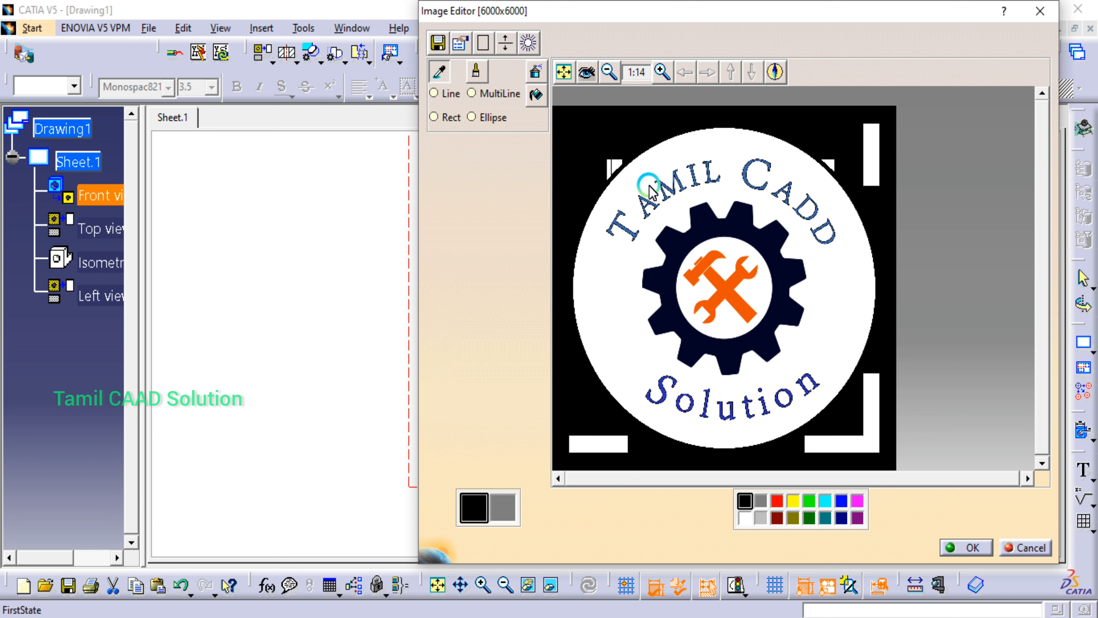
{"action": "left_click", "coordinate": [574, 87]}
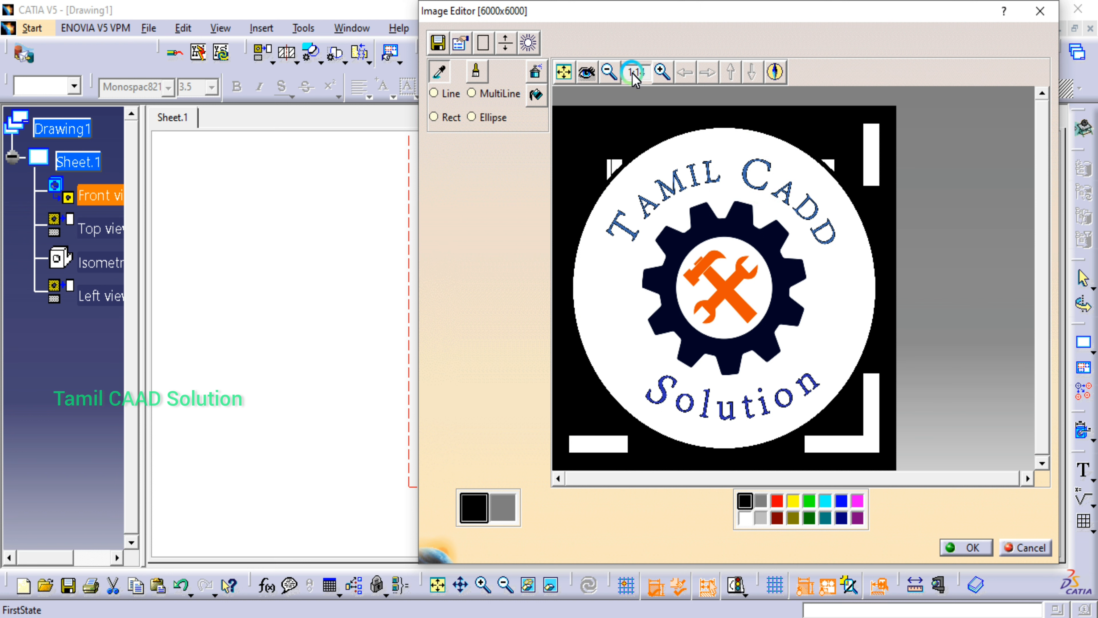
{"action": "left_click", "coordinate": [649, 79]}
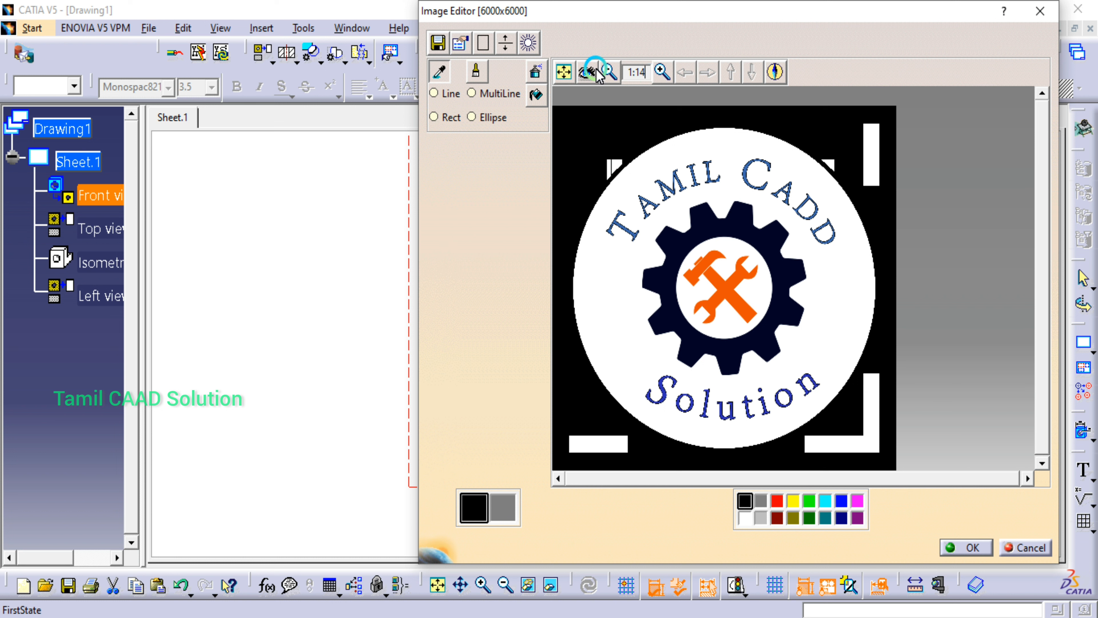
{"action": "left_click", "coordinate": [608, 72]}
{"action": "left_click", "coordinate": [607, 72]}
{"action": "left_click", "coordinate": [607, 72]}
{"action": "left_click", "coordinate": [607, 72]}
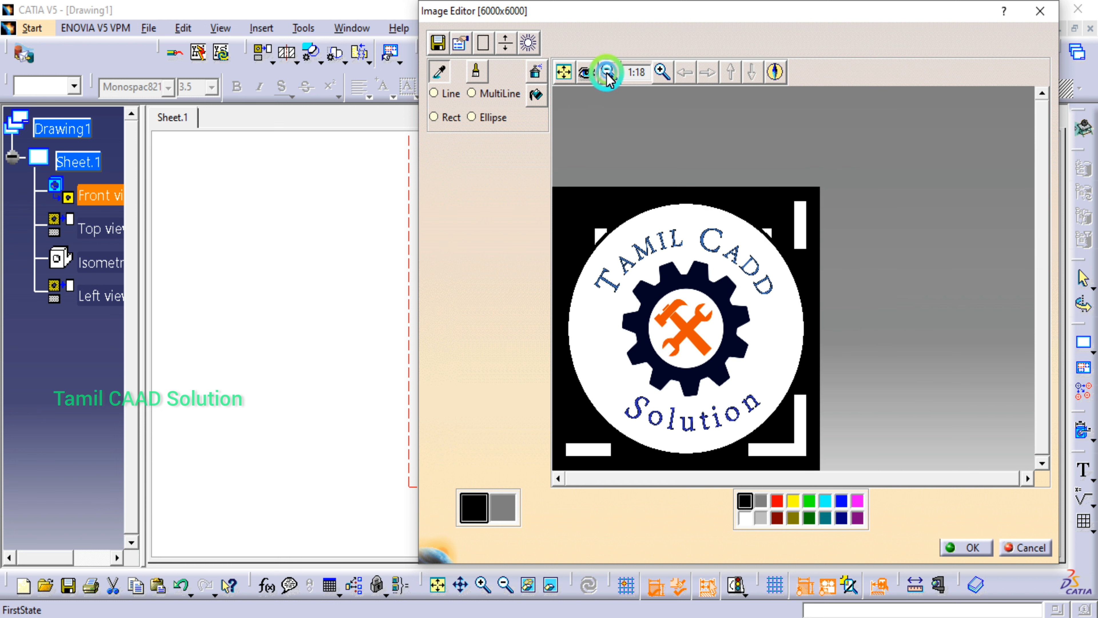
{"action": "left_click", "coordinate": [607, 73]}
{"action": "left_click", "coordinate": [607, 72]}
{"action": "left_click", "coordinate": [606, 72]}
{"action": "left_click", "coordinate": [606, 73]}
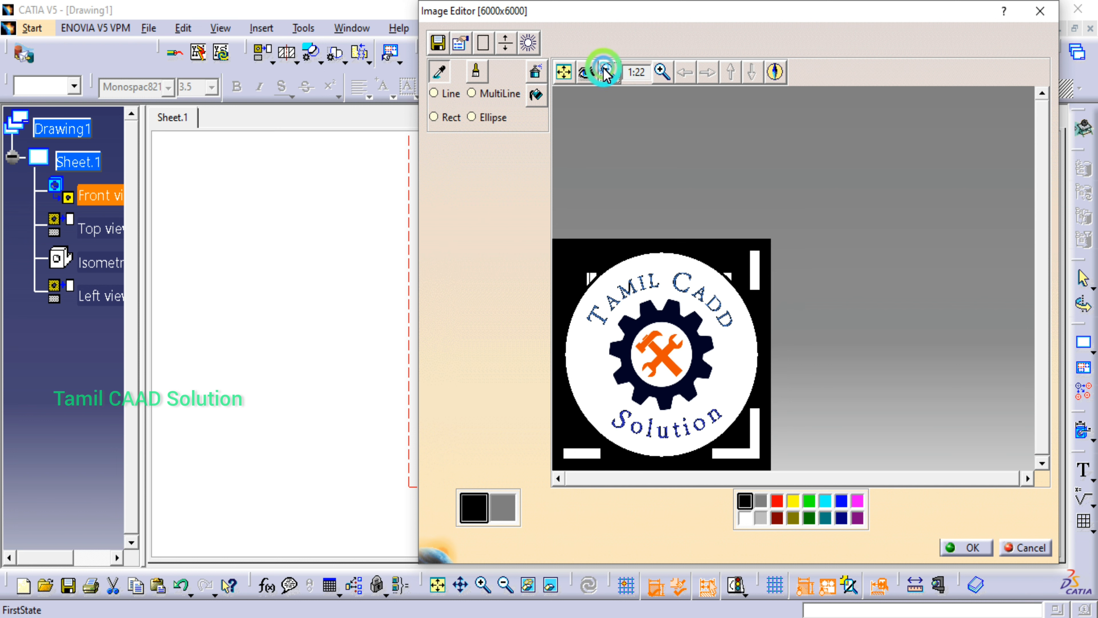
{"action": "left_click", "coordinate": [606, 72]}
{"action": "left_click", "coordinate": [606, 73]}
{"action": "left_click", "coordinate": [606, 72]}
{"action": "left_click", "coordinate": [606, 72]}
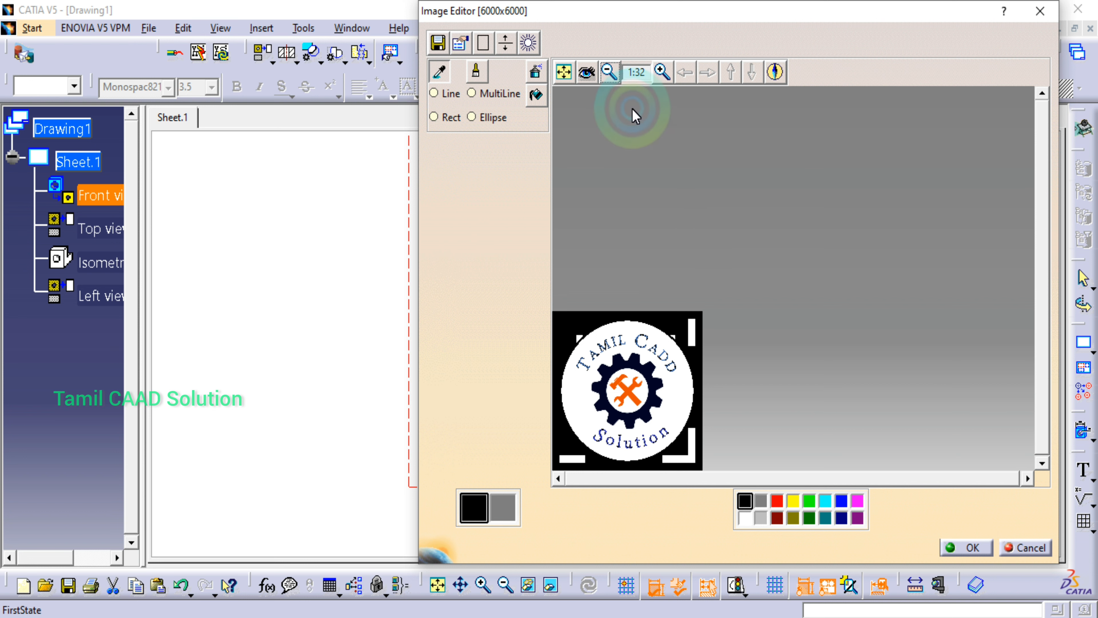
{"action": "left_click", "coordinate": [618, 73]}
{"action": "left_click", "coordinate": [953, 549]}
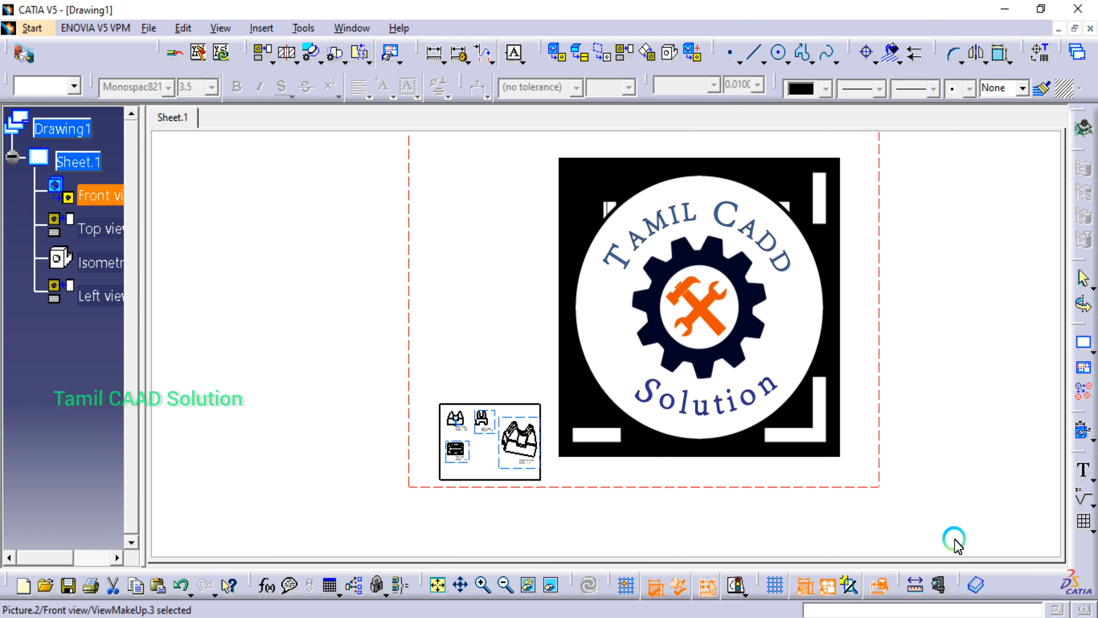
Step: Move the logo farther up and away from the sheet, and shrink it from its lower-left corner
{"action": "mouse_move", "coordinate": [520, 431]}
{"action": "middle_mouse_down", "text": "ctrl"}
{"action": "mouse_move", "coordinate": [560, 322]}
{"action": "mouse_move", "coordinate": [579, 338]}
{"action": "mouse_move", "coordinate": [610, 211]}
{"action": "middle_mouse_up", "text": "ctrl"}
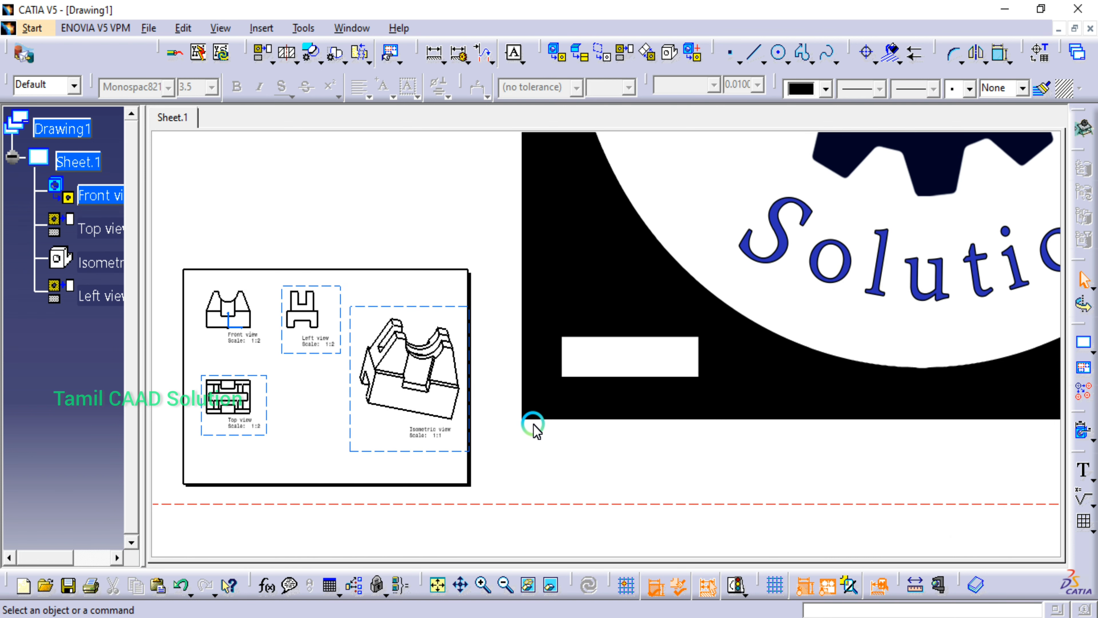
{"action": "left_click_drag", "start_coordinate": [522, 424], "coordinate": [823, 282]}
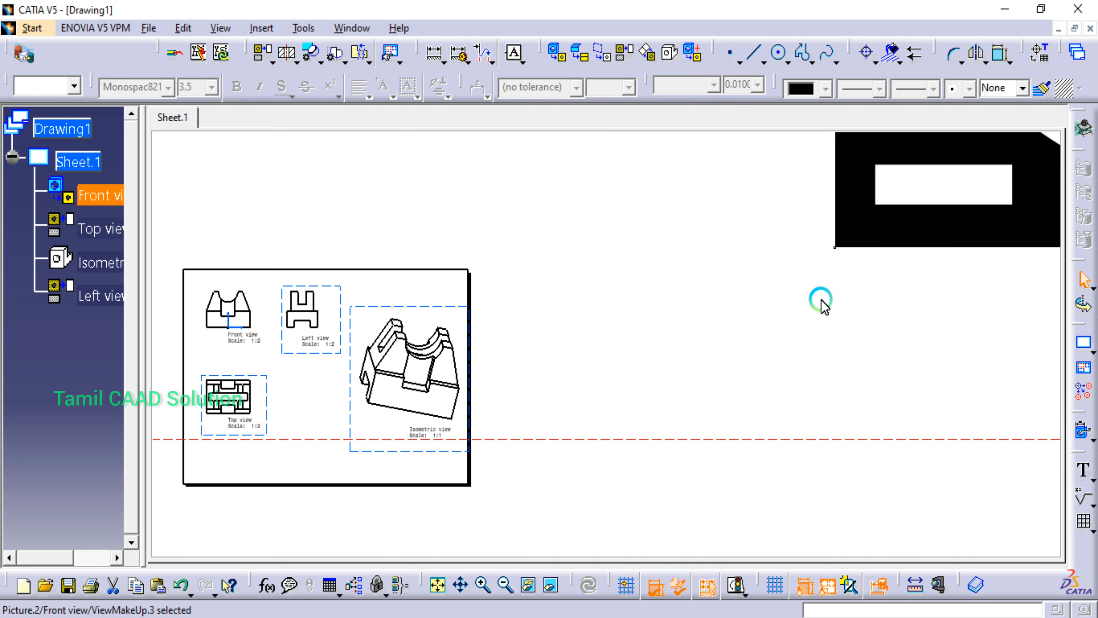
{"action": "middle_click_drag", "start_coordinate": [821, 299], "coordinate": [794, 272], "text": "ctrl"}
{"action": "left_click_drag", "start_coordinate": [792, 266], "coordinate": [1044, 127]}
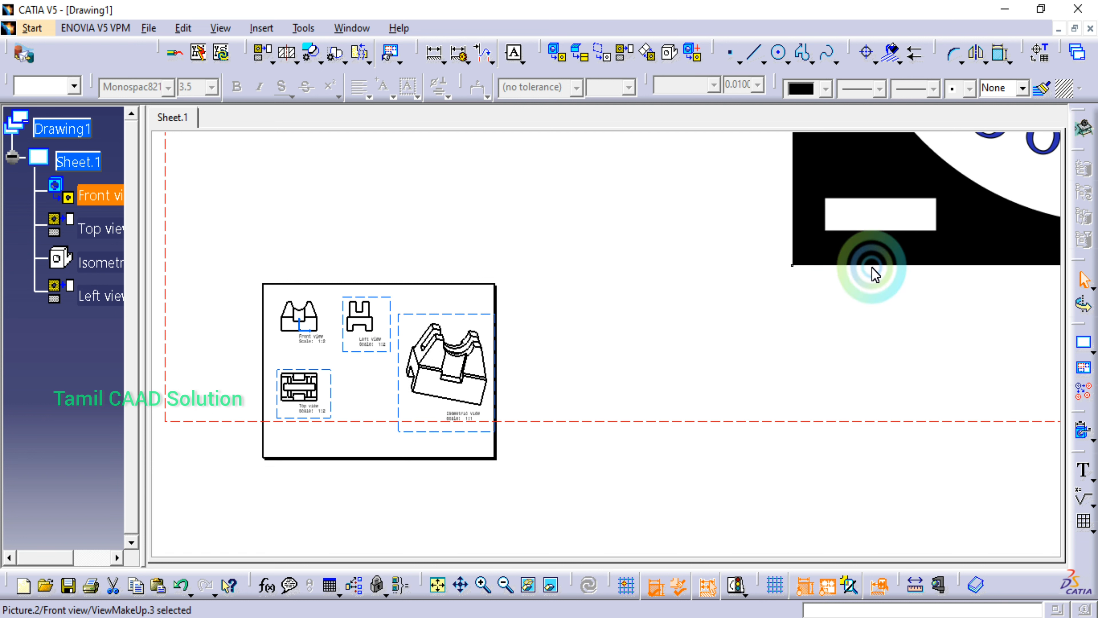
{"action": "middle_click_drag", "start_coordinate": [872, 269], "coordinate": [581, 416]}
{"action": "left_click_drag", "start_coordinate": [585, 391], "coordinate": [721, 404]}
{"action": "middle_click_drag", "start_coordinate": [725, 410], "coordinate": [718, 370], "text": "ctrl"}
{"action": "left_click", "coordinate": [716, 363]}
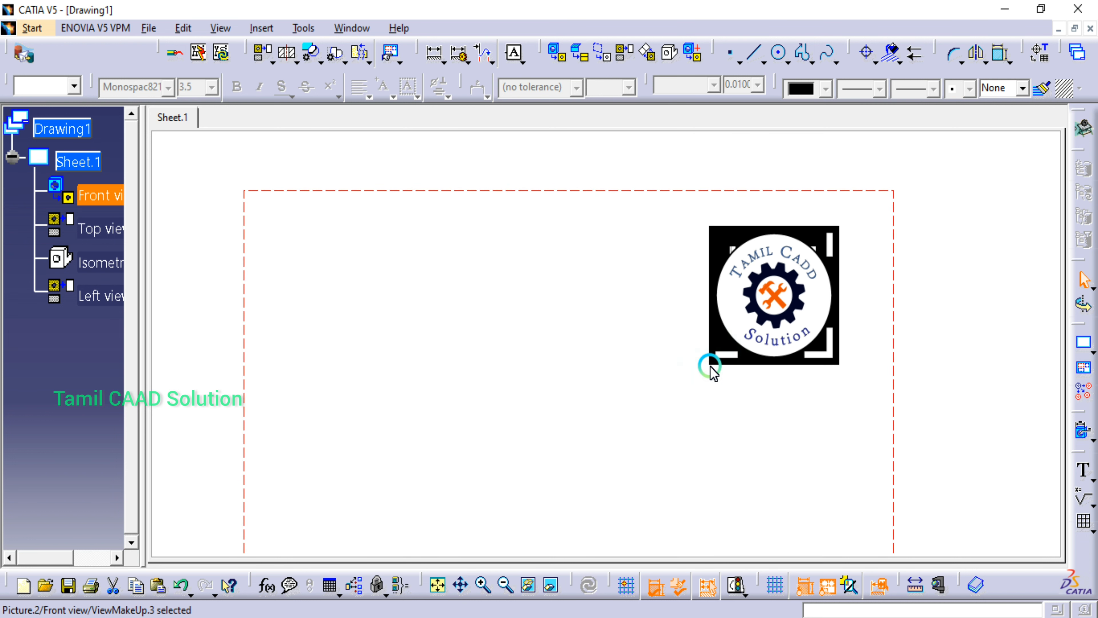
Step: Move the reduced logo back to the sheet, positioning it near the sheet's lower-right corner
{"action": "left_click_drag", "start_coordinate": [709, 363], "coordinate": [405, 551]}
{"action": "left_click", "coordinate": [742, 346]}
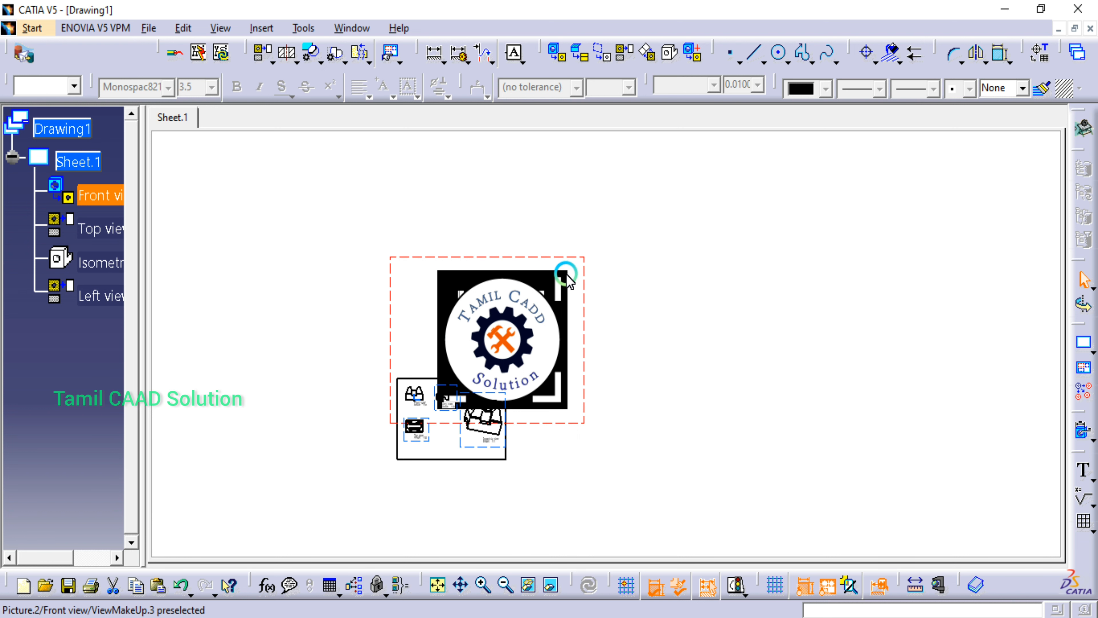
{"action": "left_click_drag", "start_coordinate": [568, 272], "coordinate": [631, 417]}
{"action": "left_click", "coordinate": [490, 508]}
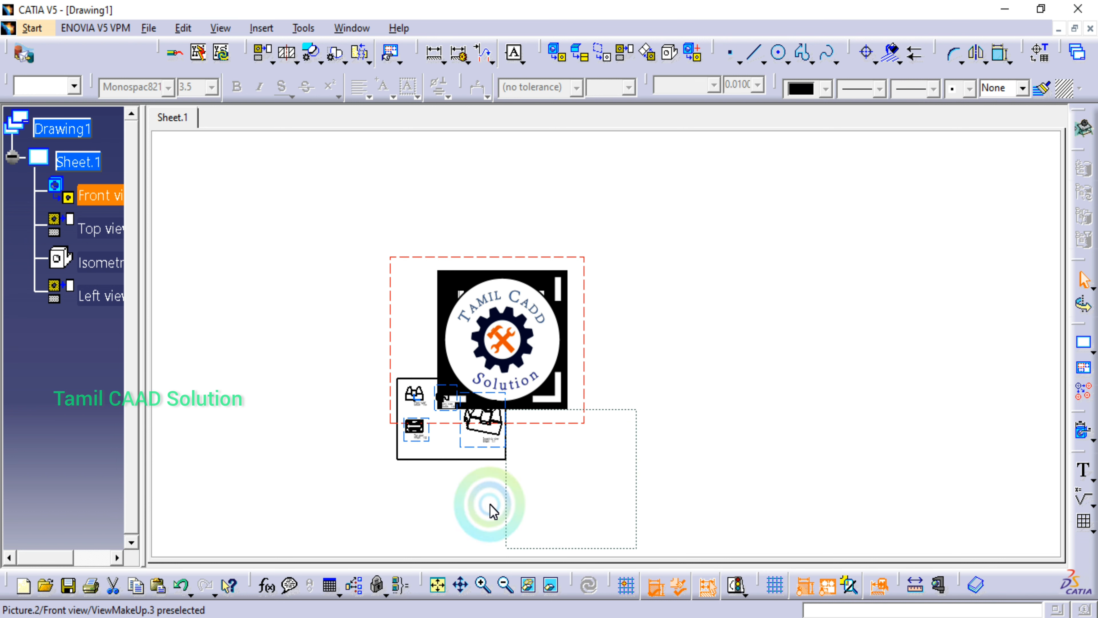
Step: Shrink the logo further and place it inside the sheet, in the empty space between the top and isometric views
{"action": "scroll", "coordinate": [514, 424], "scroll_direction": "up", "scroll_amount": 5}
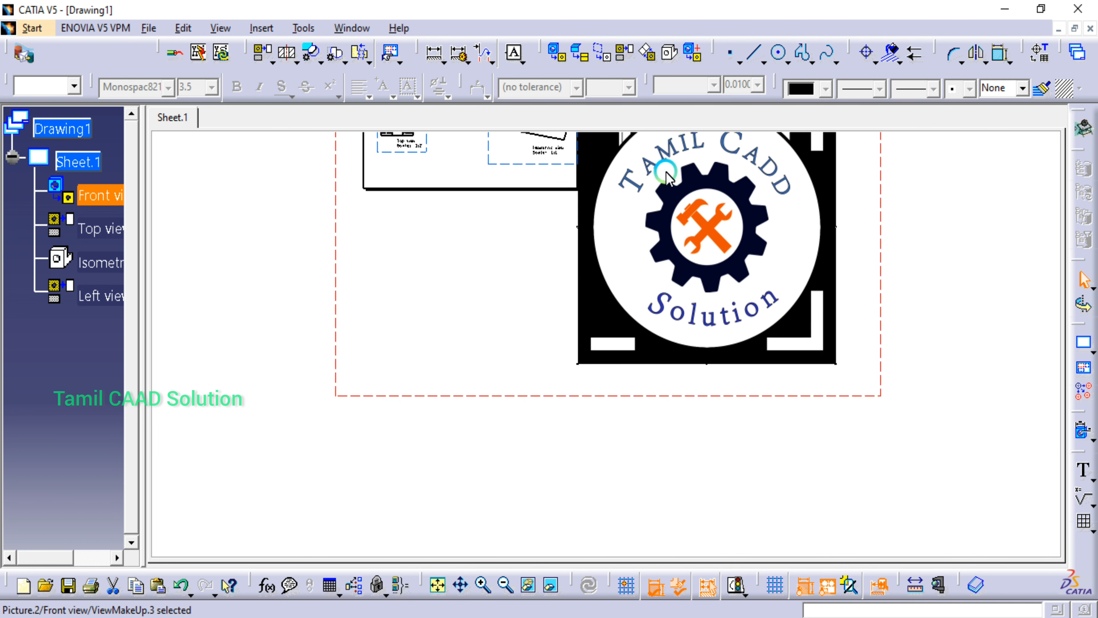
{"action": "left_click_drag", "start_coordinate": [581, 355], "coordinate": [809, 179]}
{"action": "left_click", "coordinate": [772, 239]}
{"action": "mouse_move", "coordinate": [772, 238]}
{"action": "middle_mouse_down"}
{"action": "mouse_move", "coordinate": [760, 363]}
{"action": "mouse_move", "coordinate": [855, 497]}
{"action": "mouse_move", "coordinate": [861, 472]}
{"action": "middle_mouse_up"}
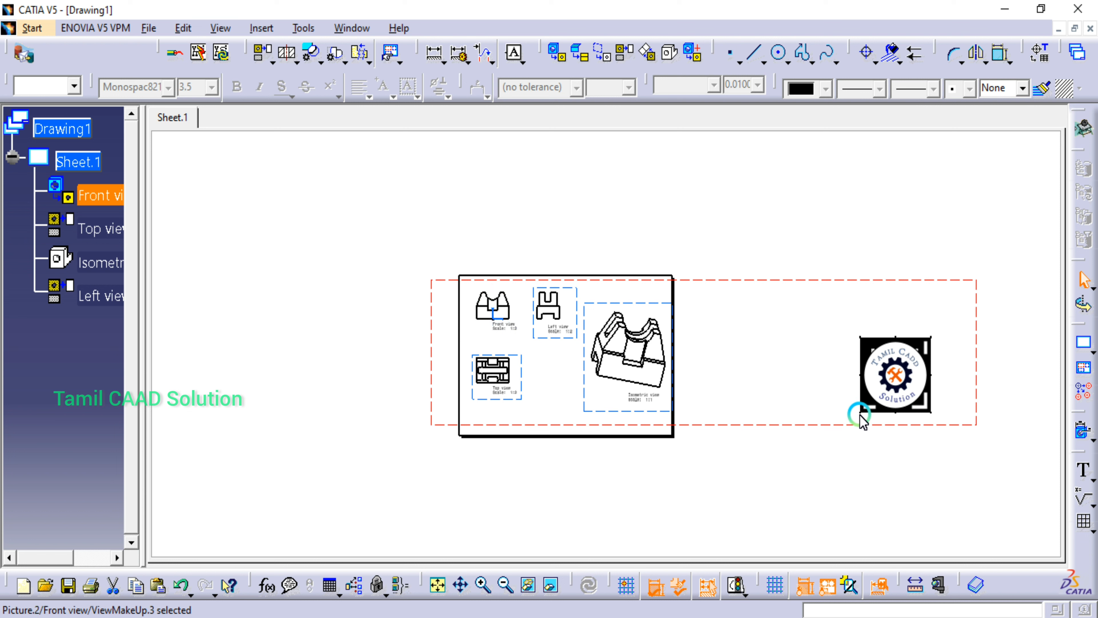
{"action": "mouse_move", "coordinate": [860, 414]}
{"action": "left_mouse_down"}
{"action": "mouse_move", "coordinate": [914, 353]}
{"action": "mouse_move", "coordinate": [555, 416]}
{"action": "left_mouse_up"}
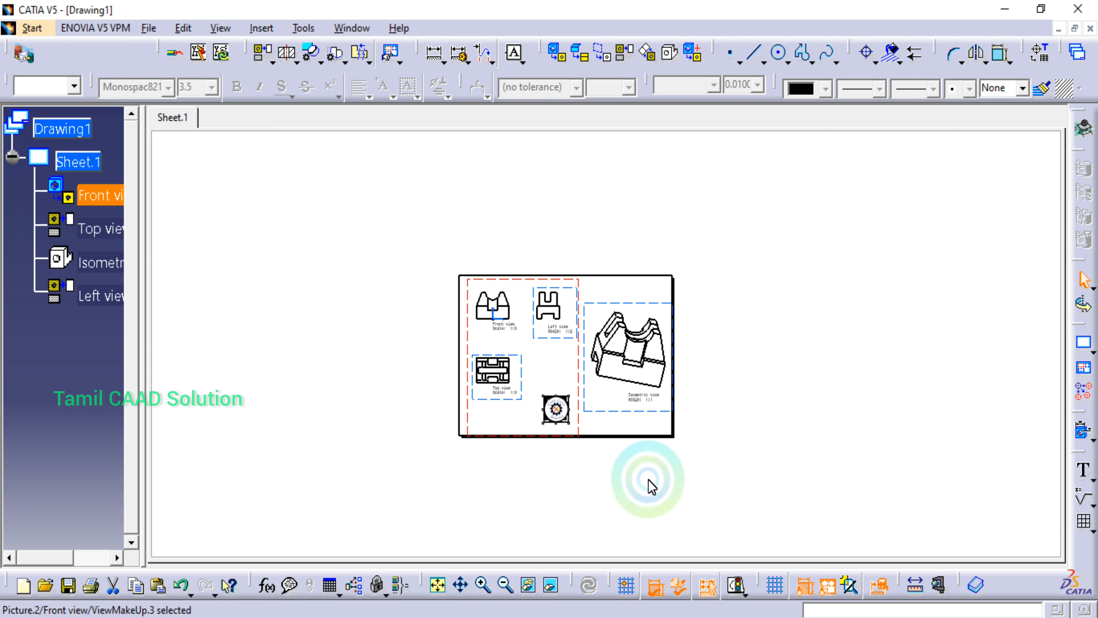
{"action": "mouse_move", "coordinate": [652, 487]}
{"action": "middle_mouse_down"}
{"action": "mouse_move", "coordinate": [657, 363]}
{"action": "mouse_move", "coordinate": [585, 300]}
{"action": "middle_mouse_up"}
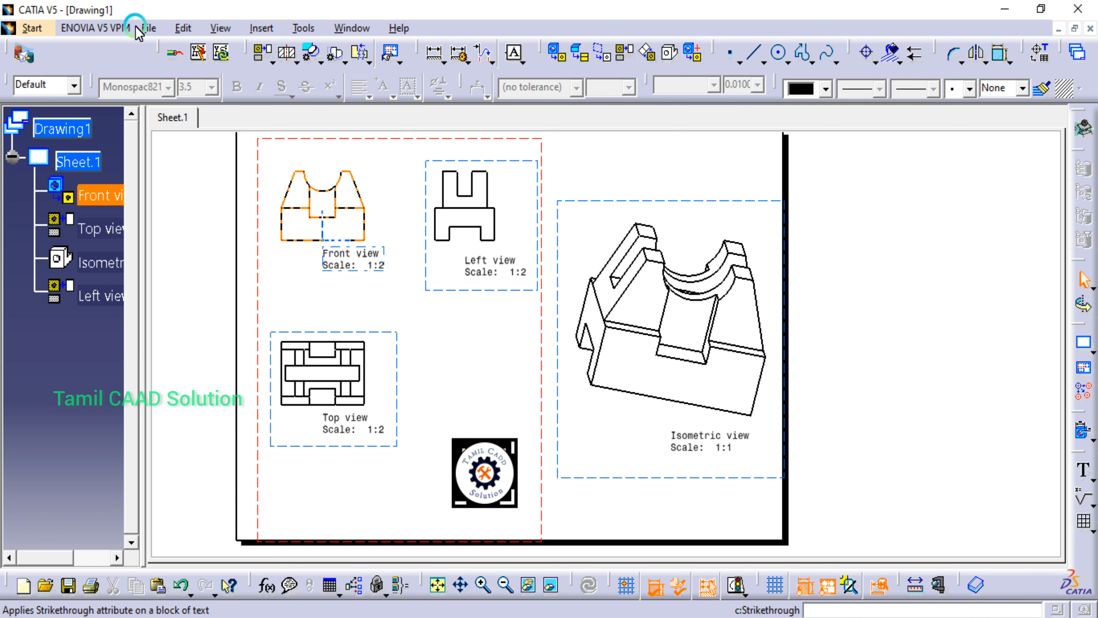
Step: Save the drawing as a pdf file named Tamil CADD in the Documents folder
{"action": "left_click", "coordinate": [148, 28]}
{"action": "left_click", "coordinate": [224, 158]}
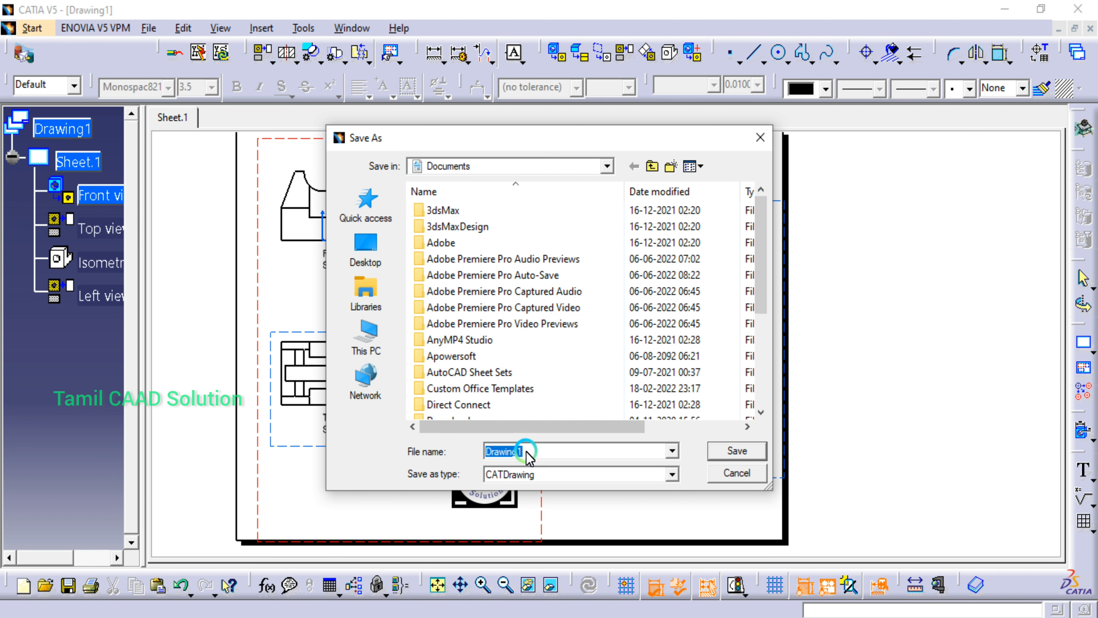
{"action": "left_click", "coordinate": [515, 475]}
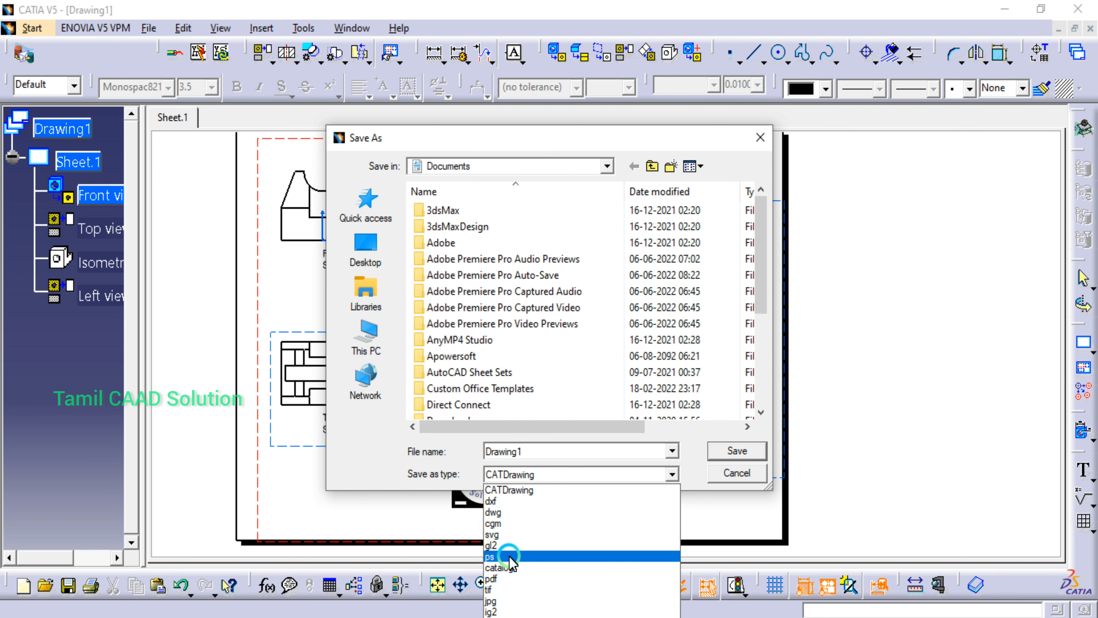
{"action": "left_click", "coordinate": [501, 579]}
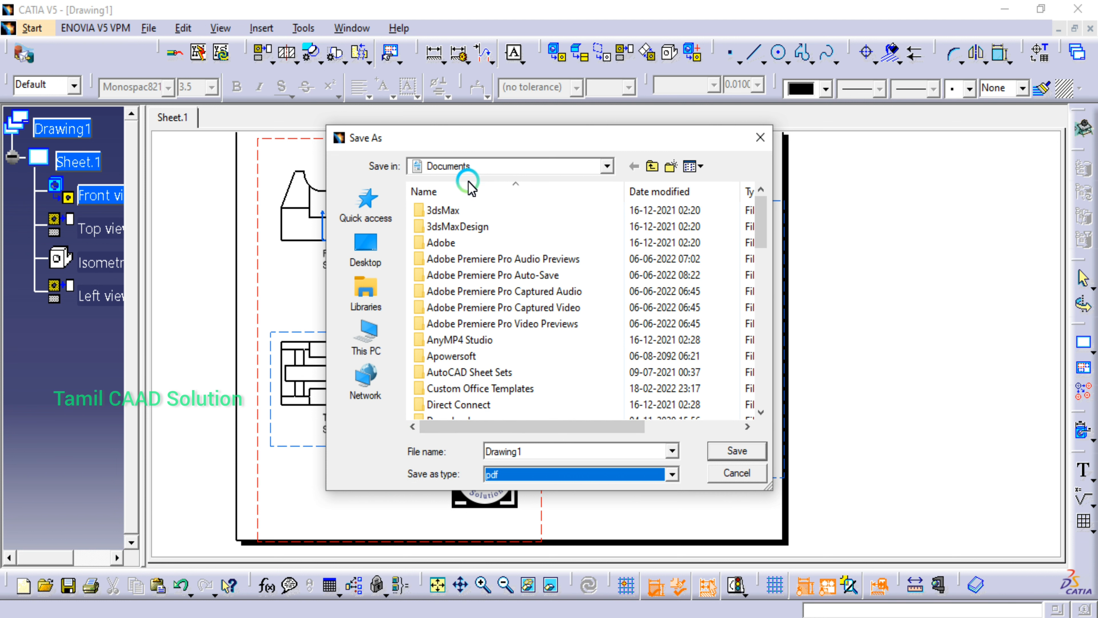
{"action": "double_click", "coordinate": [534, 452]}
{"action": "key", "text": "BackSpace"}
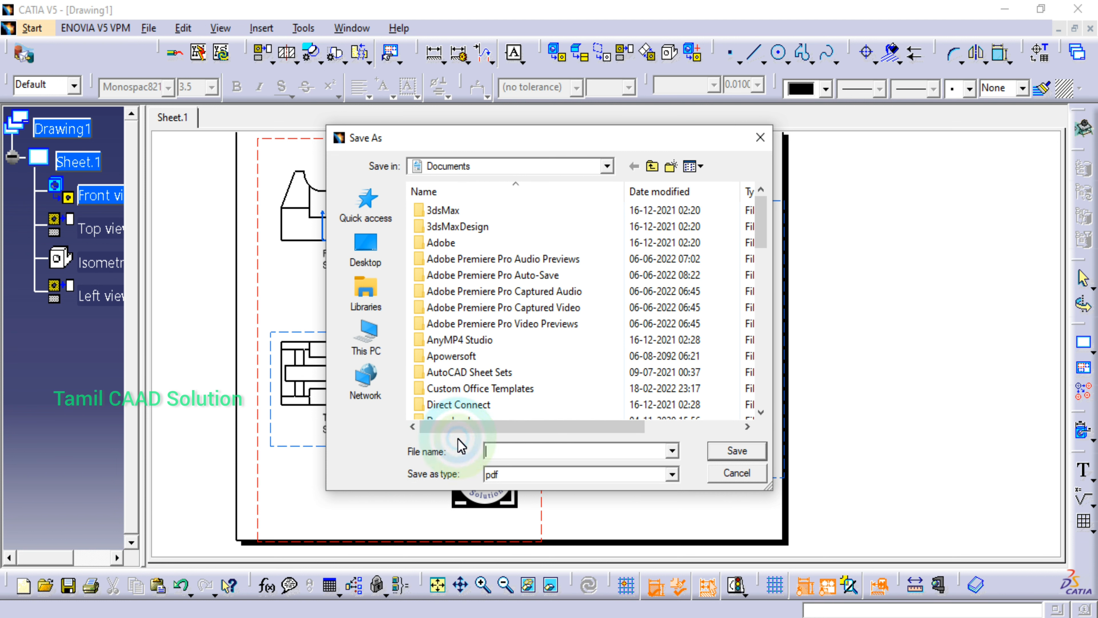
{"action": "type", "text": "Tamil"}
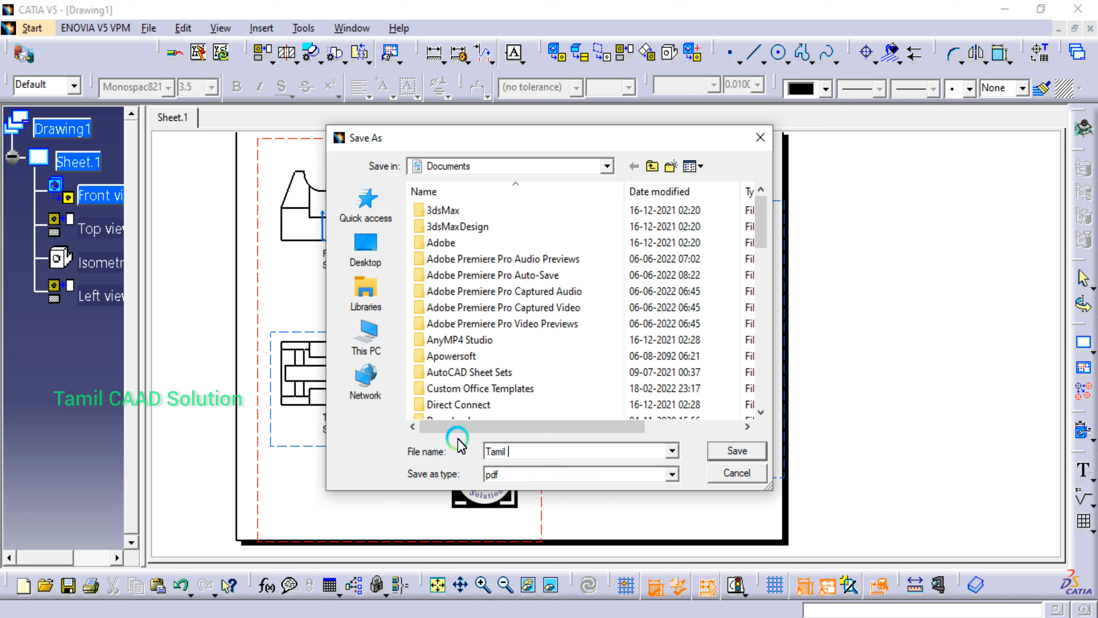
{"action": "type", "text": " CADD"}
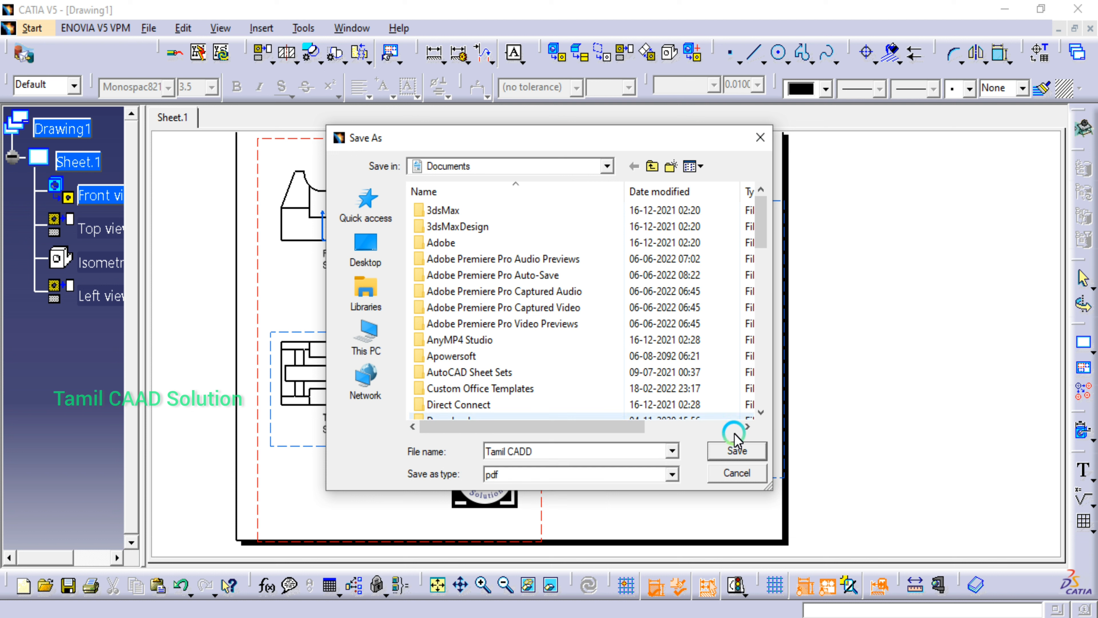
{"action": "left_click", "coordinate": [733, 452]}
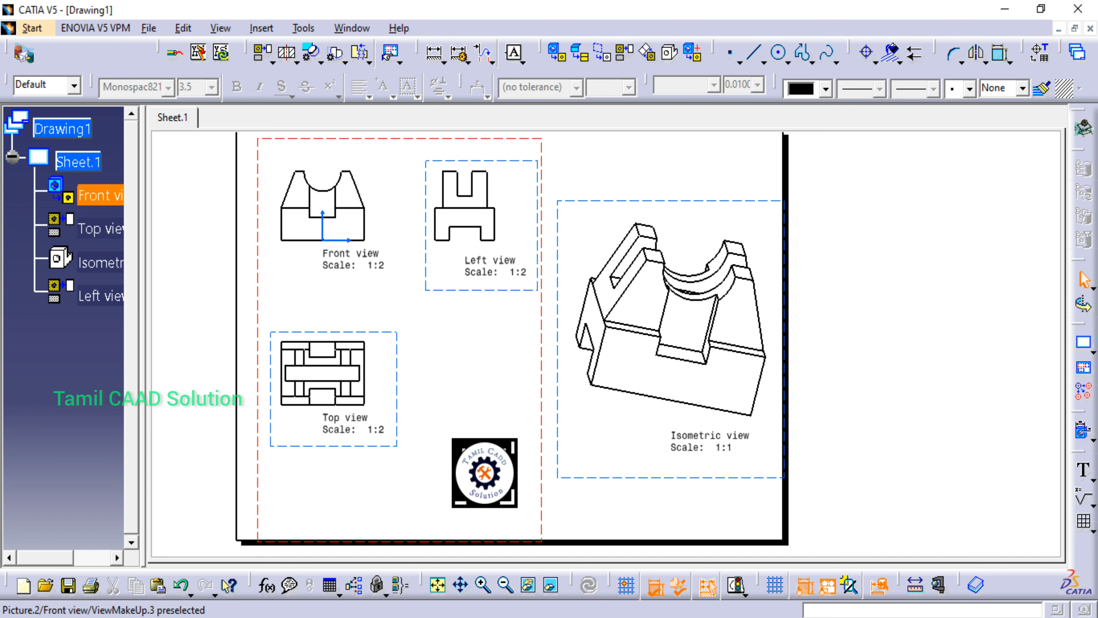
Step: Switch to File Explorer and open the Tamil CADD PDF from the Documents folder
{"action": "left_click", "coordinate": [550, 616]}
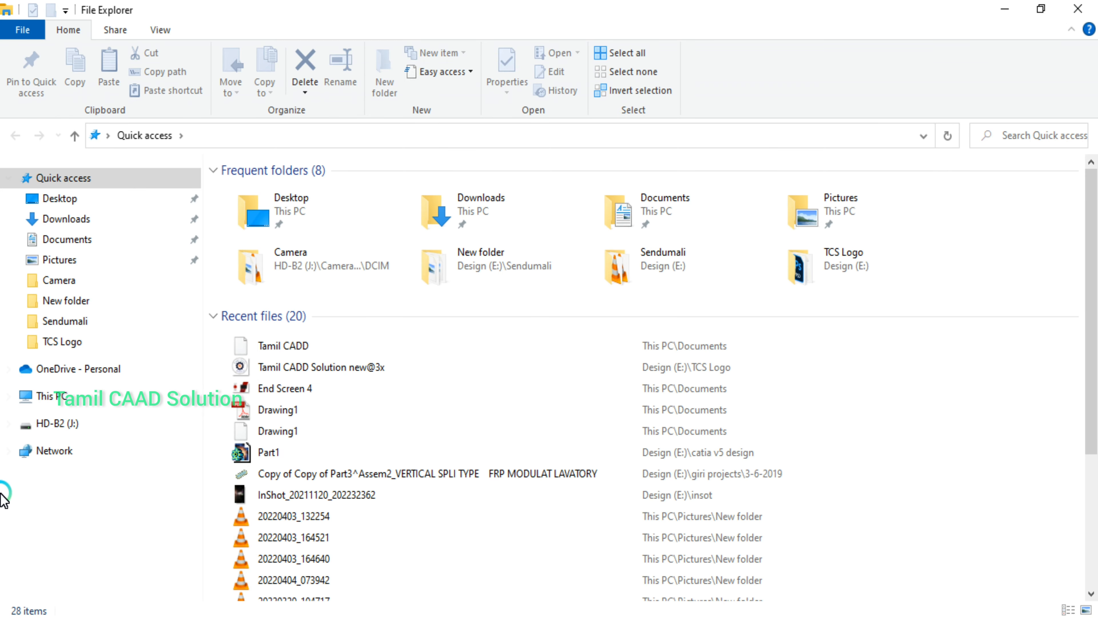
{"action": "left_click", "coordinate": [70, 239]}
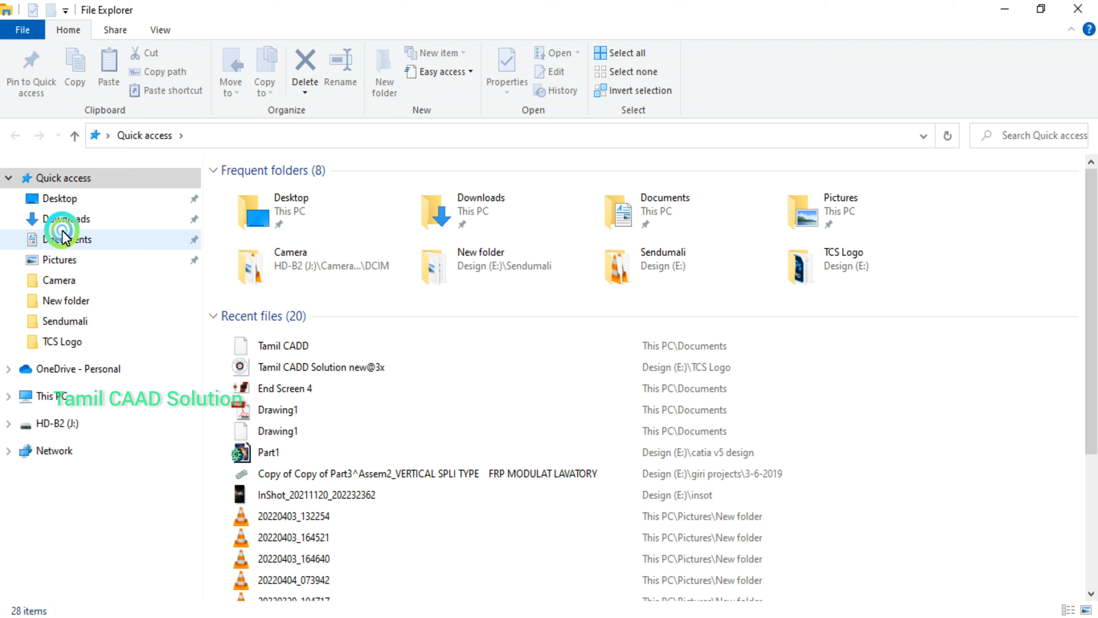
{"action": "scroll", "coordinate": [562, 357], "scroll_direction": "down", "scroll_amount": 10}
{"action": "left_click", "coordinate": [555, 374]}
{"action": "scroll", "coordinate": [555, 375], "scroll_direction": "down", "scroll_amount": 5}
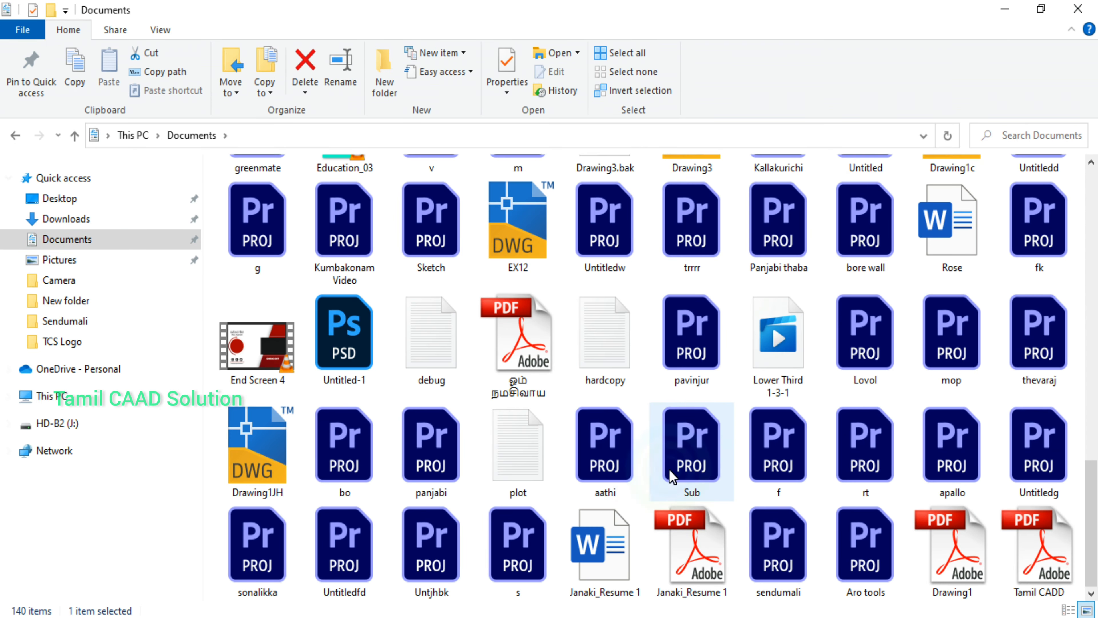
{"action": "left_click", "coordinate": [1040, 575]}
{"action": "double_click", "coordinate": [1039, 574]}
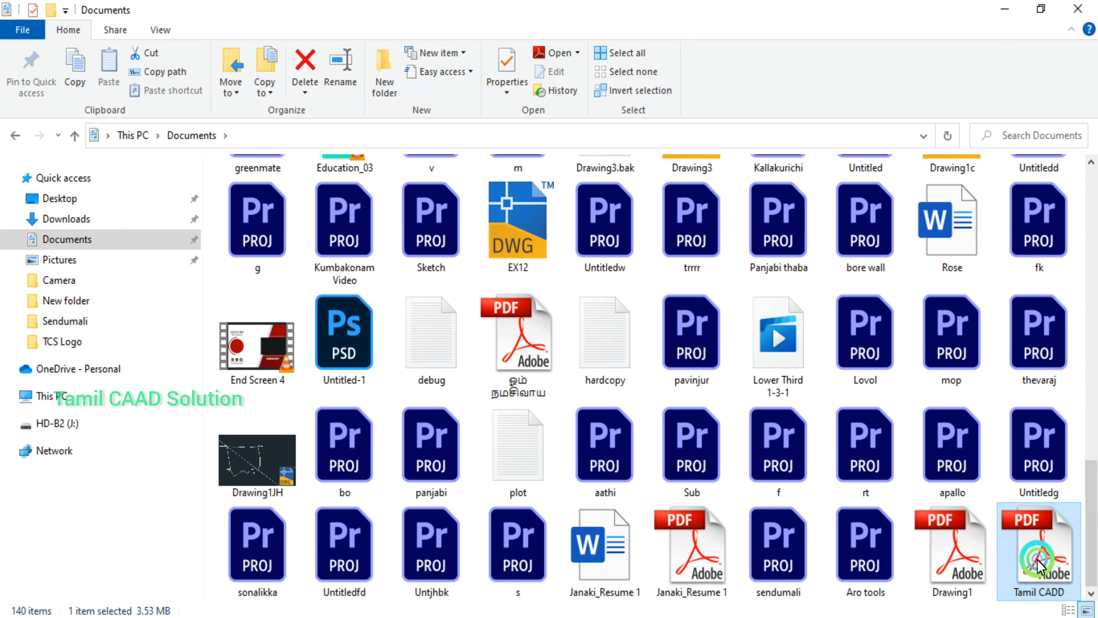